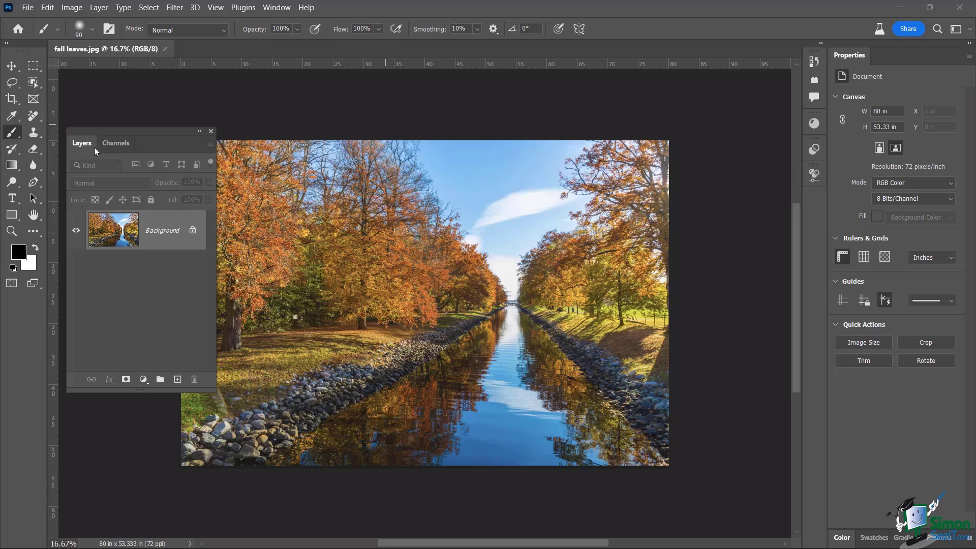
Open Neural Filters and bring up Landscape Mixer's presets and time-of-day and season sliders
left_click(175, 7)
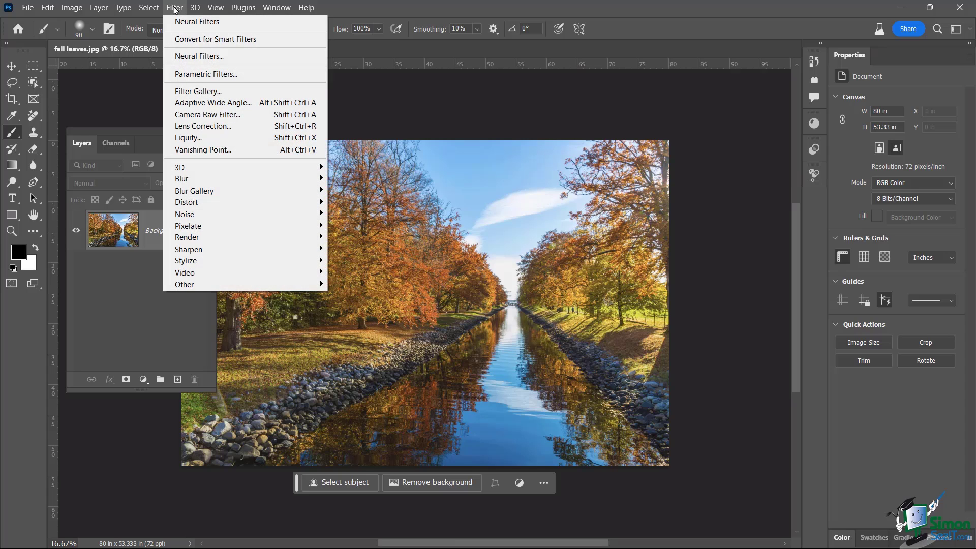
left_click(198, 58)
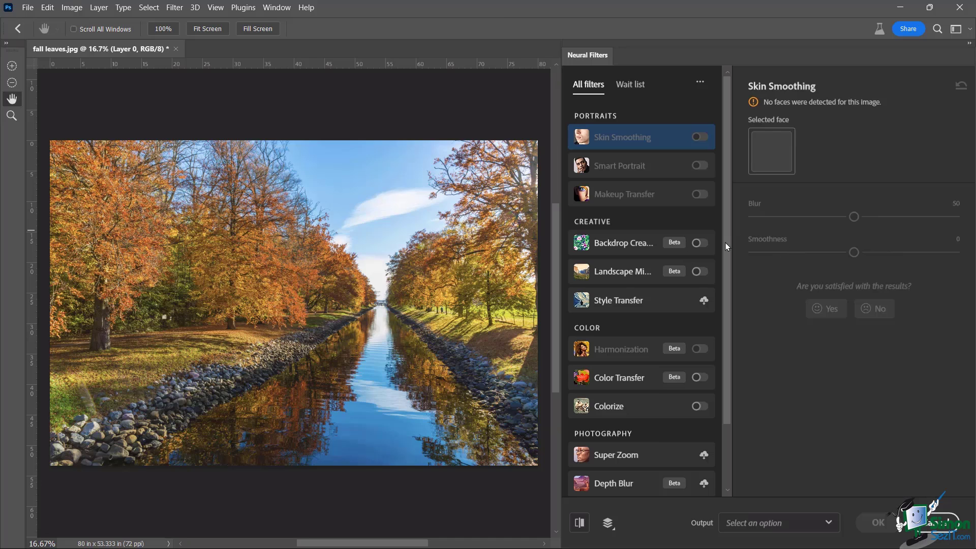
left_click(620, 272)
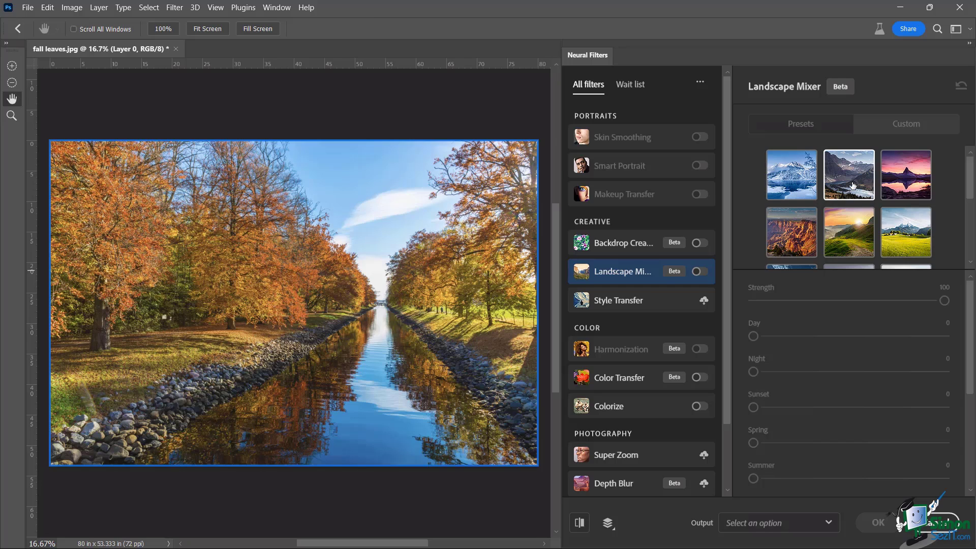
left_click_drag(967, 174, 971, 149)
left_click_drag(971, 320, 971, 290)
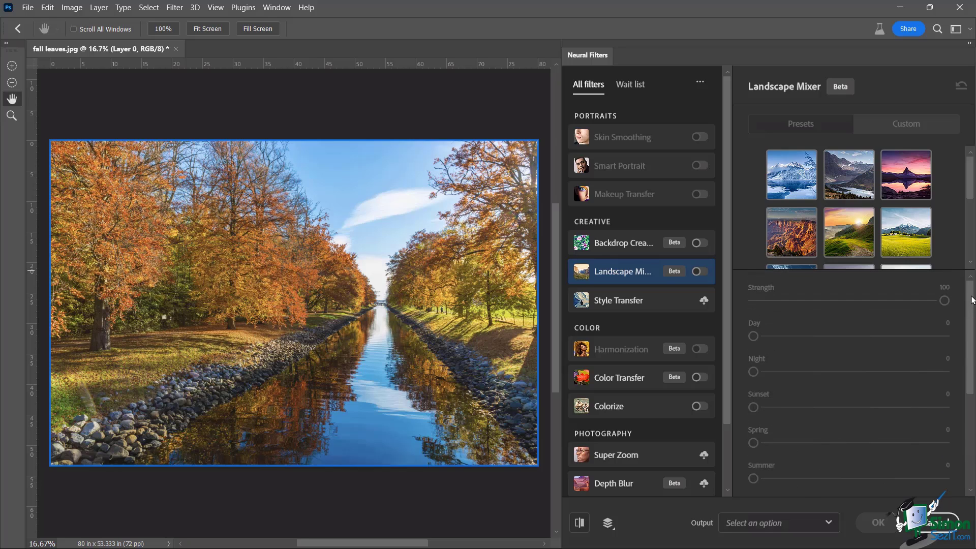
Turn on Landscape Mixer and set the Winter slider to 100 for snowy canal banks
left_click(699, 271)
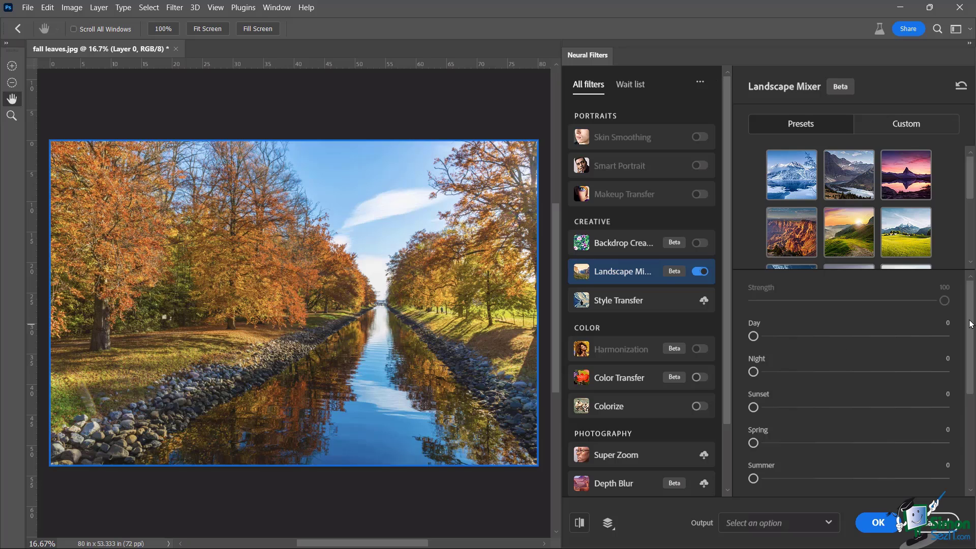
left_click_drag(971, 324, 969, 407)
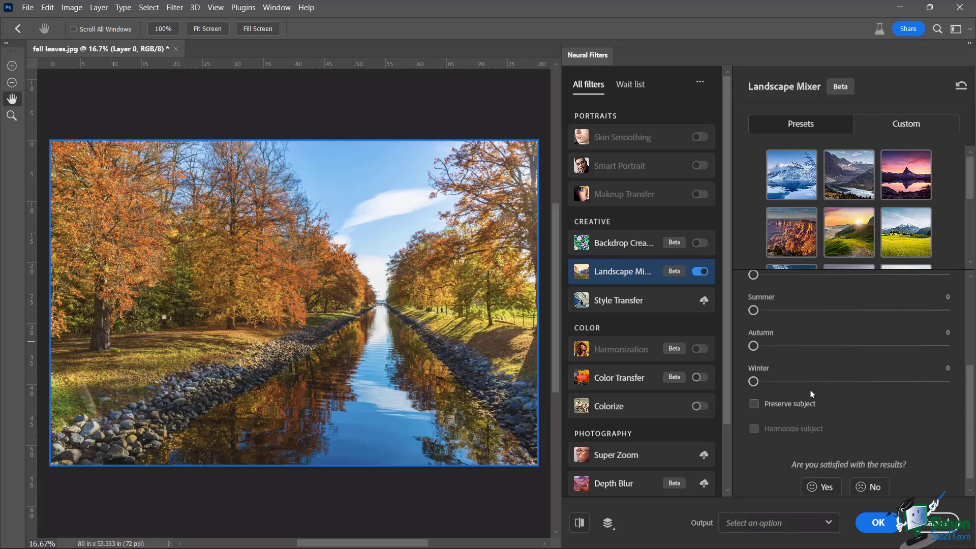
left_click_drag(754, 381, 944, 385)
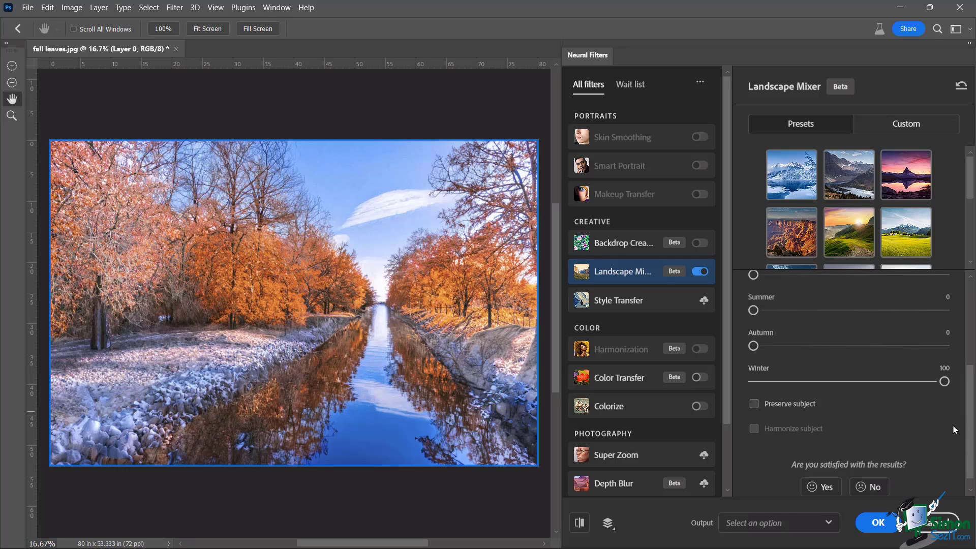
Scroll back up and nudge the Night slider for a slight darkening
left_click_drag(971, 439, 969, 348)
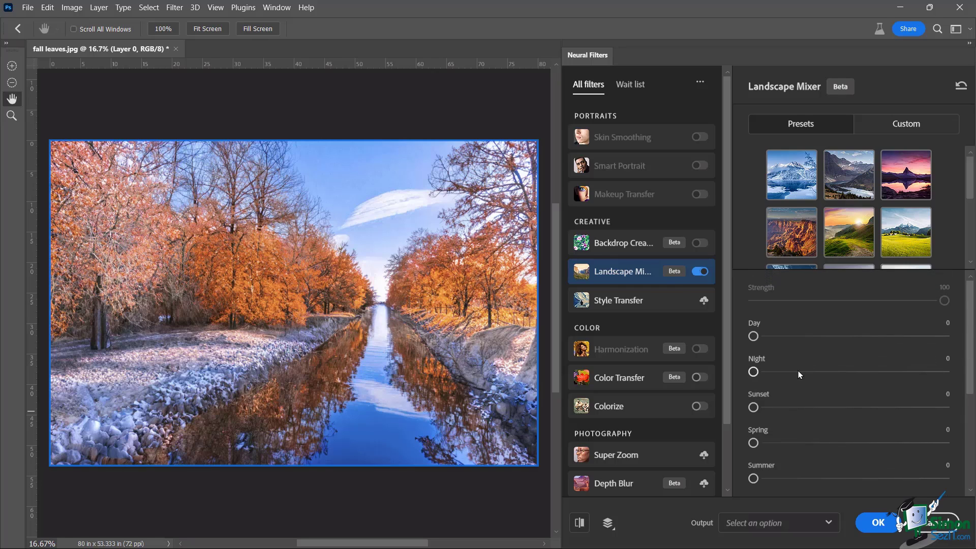
left_click_drag(760, 373, 815, 374)
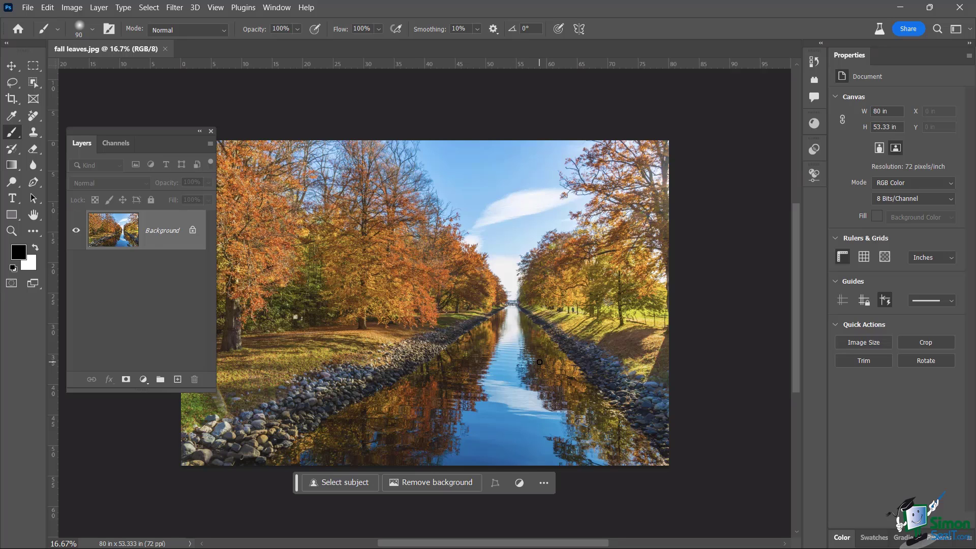
Reopen Neural Filters, switch Landscape Mixer back on and scroll down the Presets grid
left_click(174, 7)
left_click(222, 57)
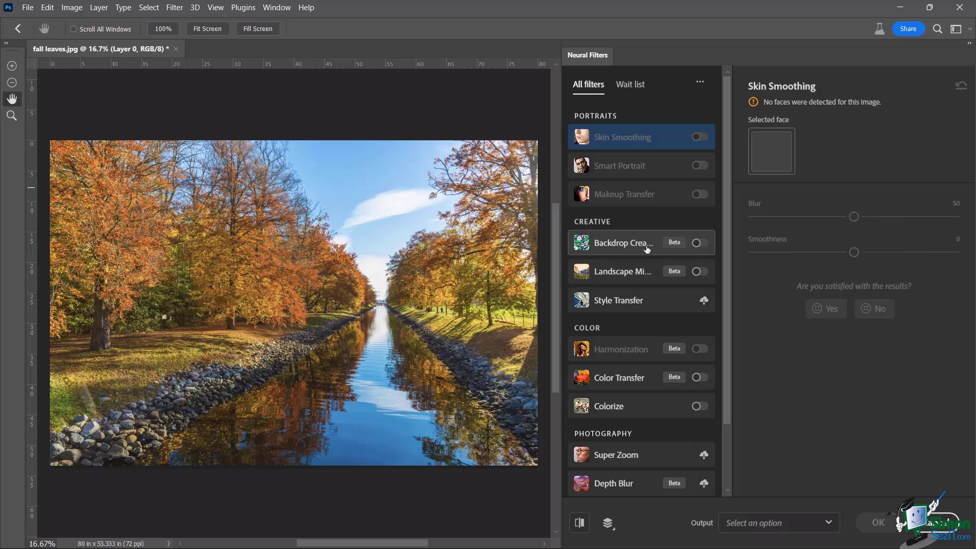
left_click(695, 272)
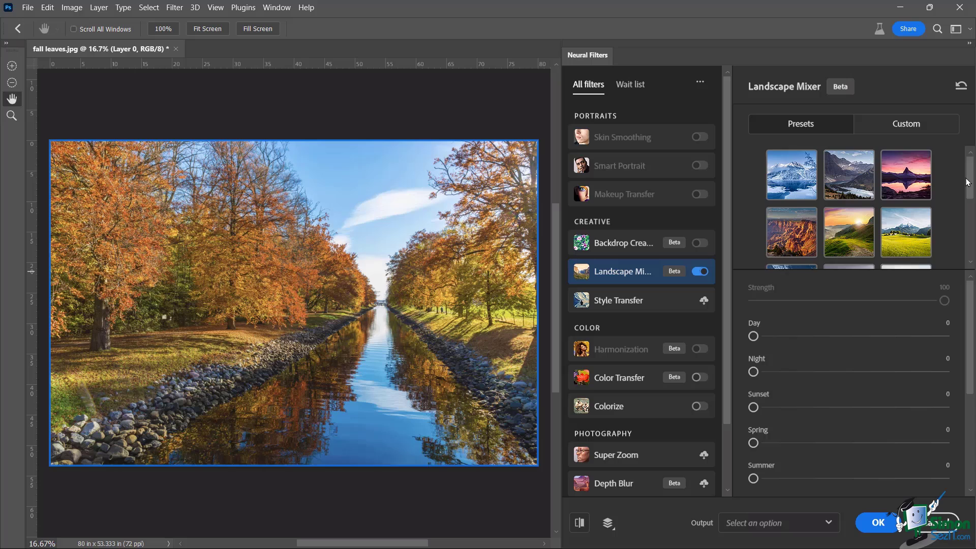
left_click_drag(967, 182, 949, 233)
Apply the snowy mountain thumbnail from the Landscape Mixer Presets grid
left_click(845, 206)
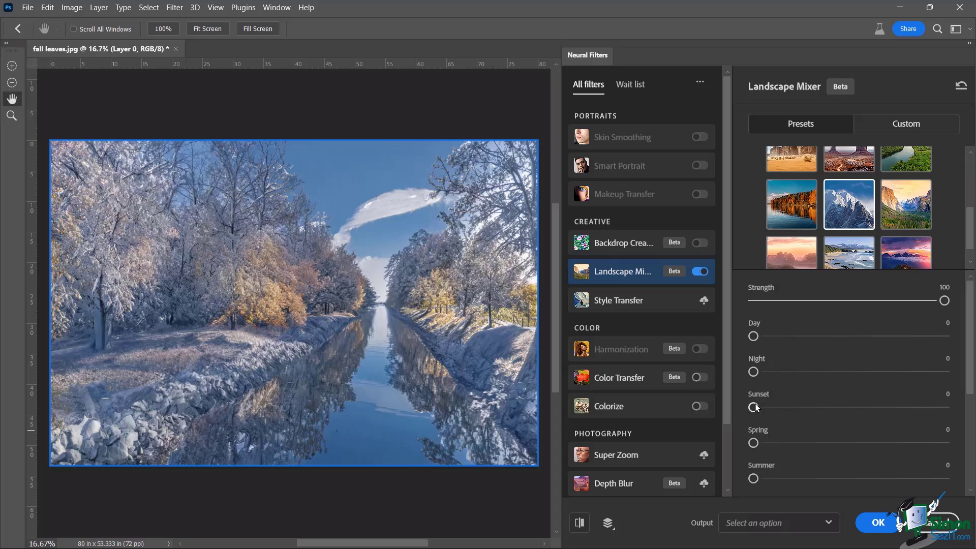
Raise Sunset to about 55, then cancel Neural Filters without applying anything
left_click_drag(789, 409, 859, 413)
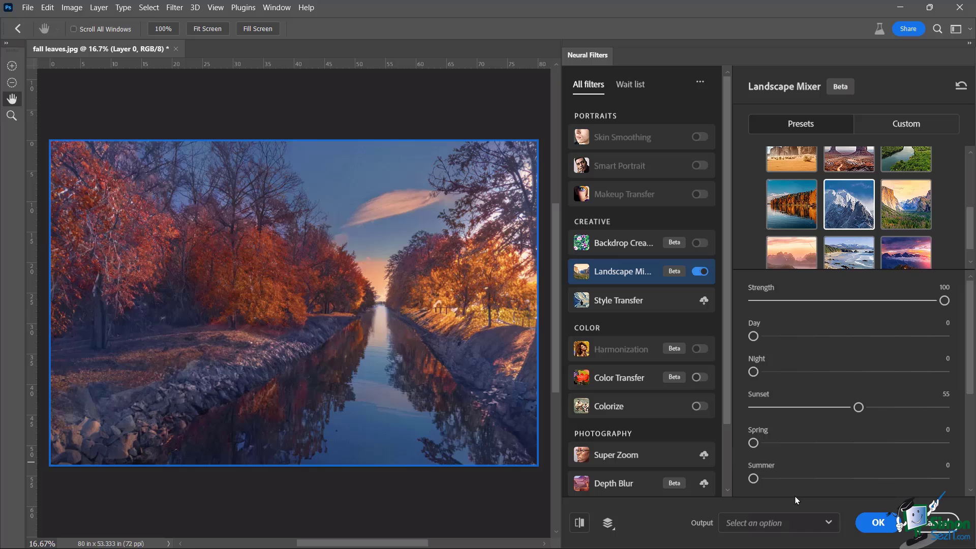
left_click(937, 526)
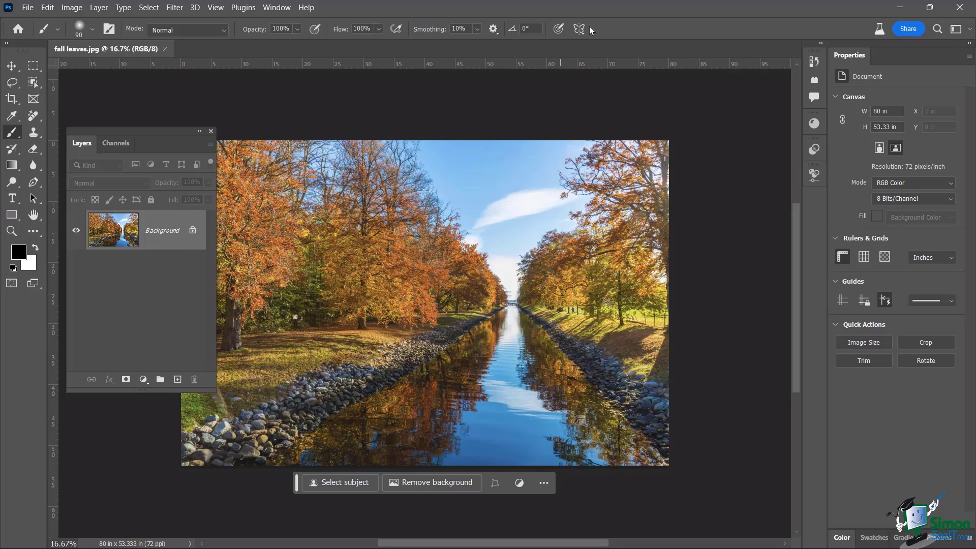
Reopen Neural Filters, enable Landscape Mixer and switch it to Custom style-image mode
left_click(177, 11)
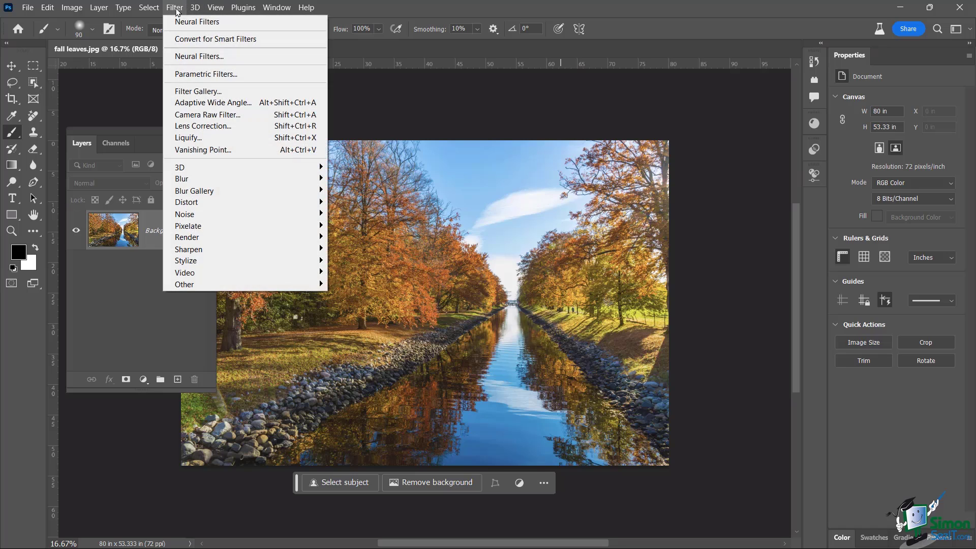
left_click(212, 57)
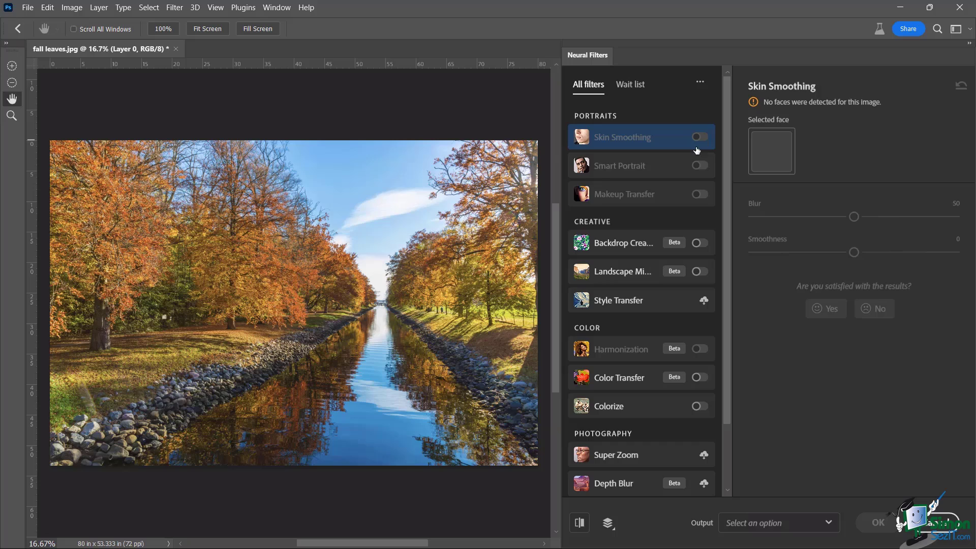
left_click(704, 273)
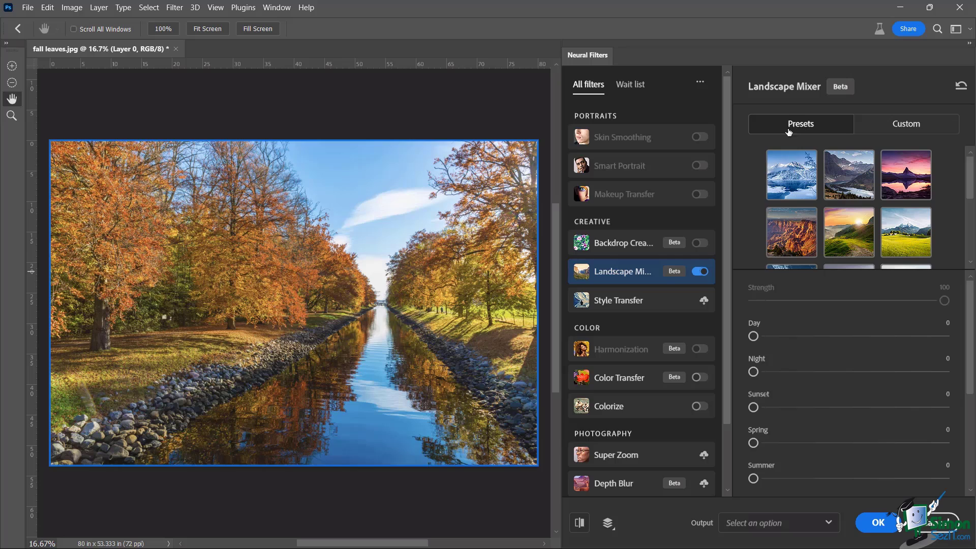
left_click(904, 131)
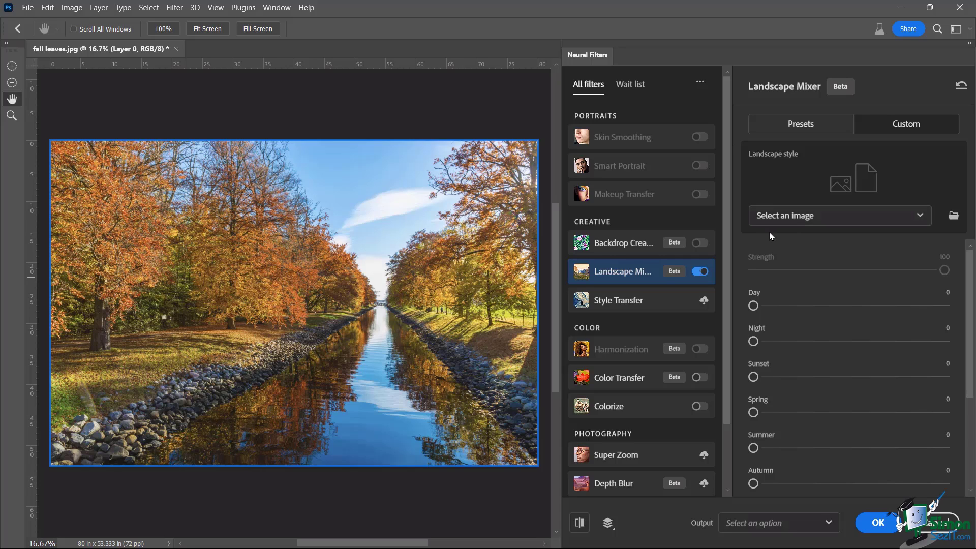
Choose a style image from the computer, keeping JPG (*.jpg), and load snowy river.jpg
left_click(802, 219)
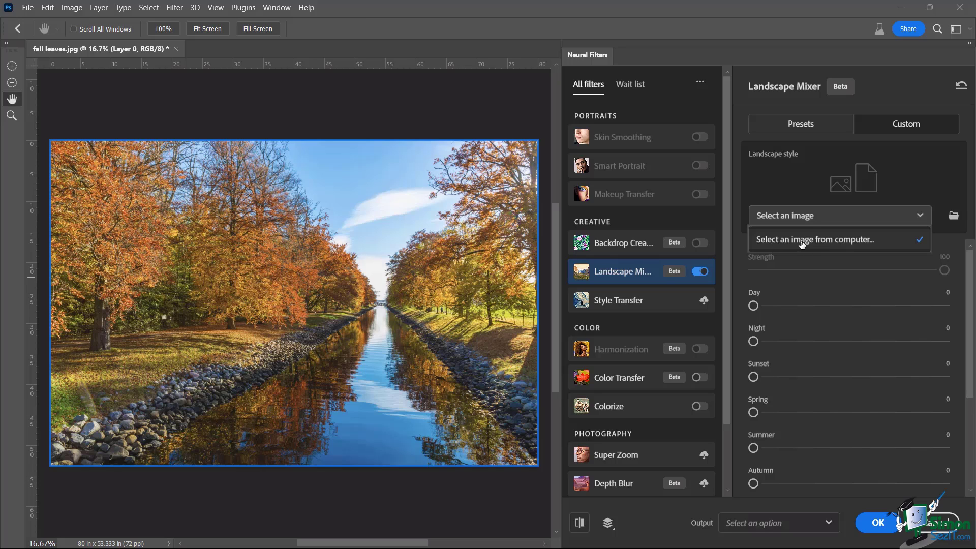
left_click(800, 241)
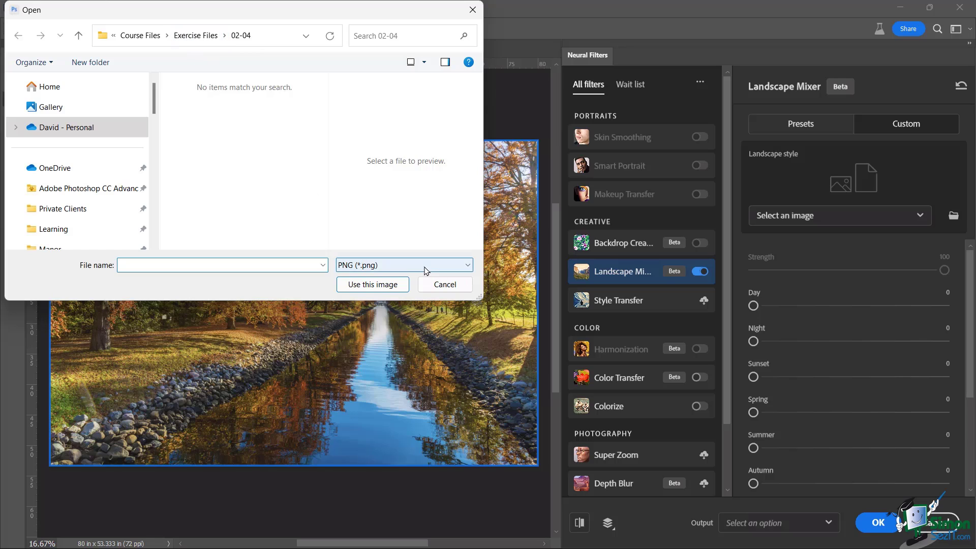
left_click(406, 265)
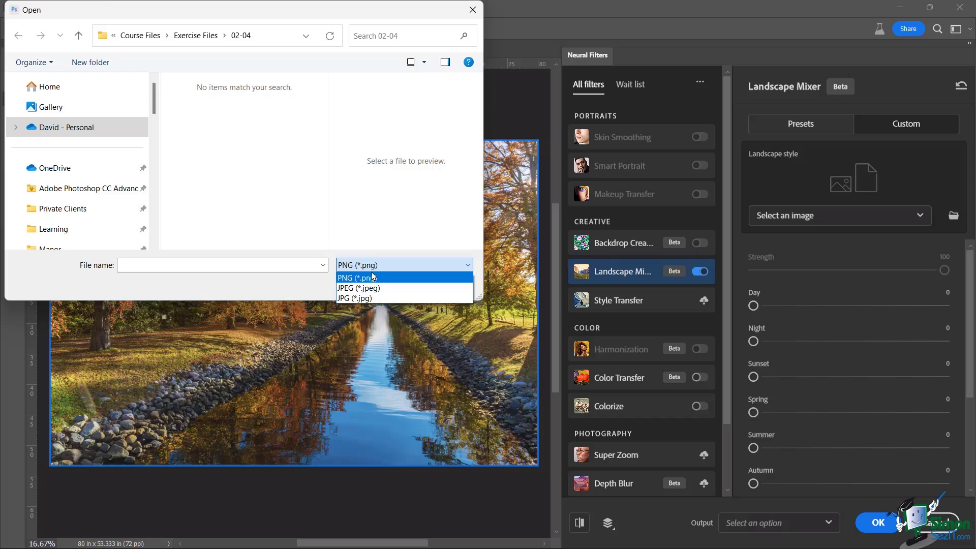
left_click(372, 299)
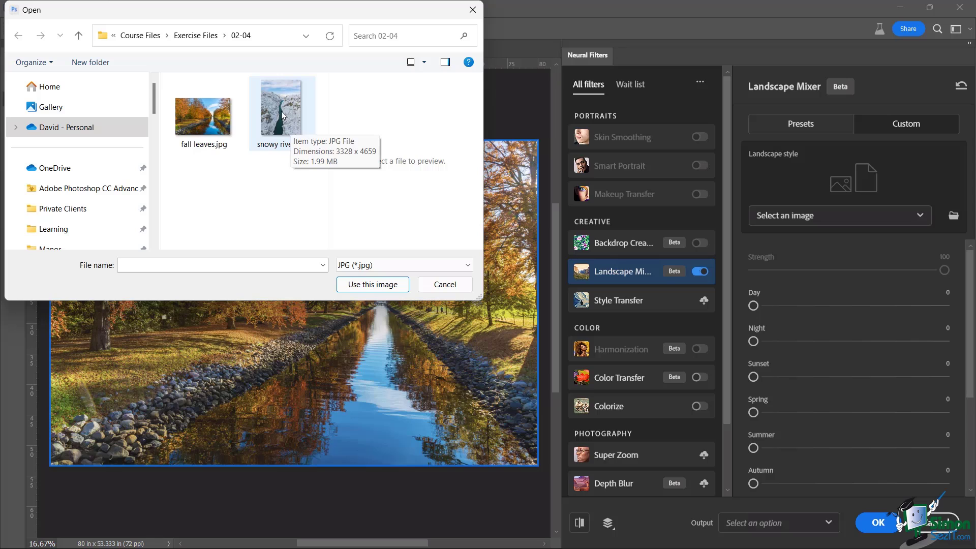
left_click(356, 265)
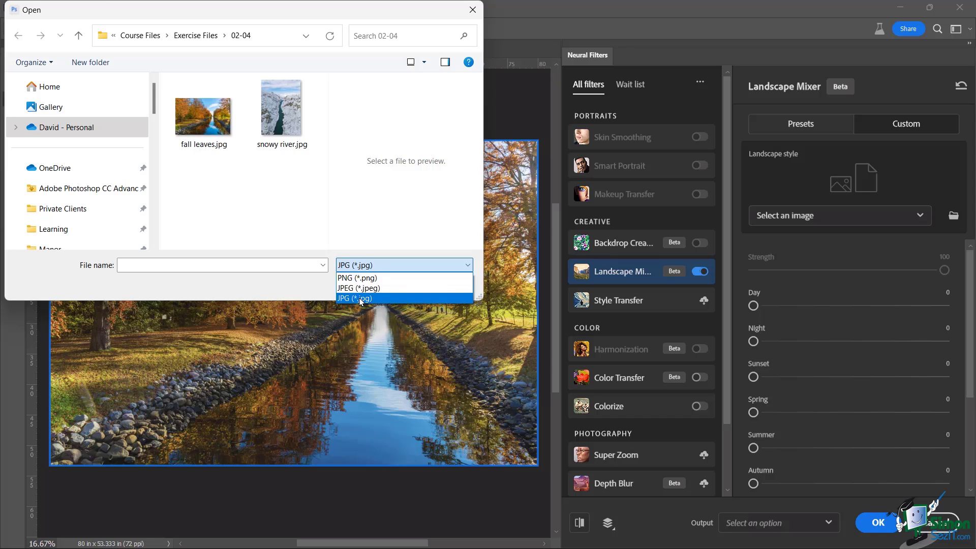
left_click(360, 299)
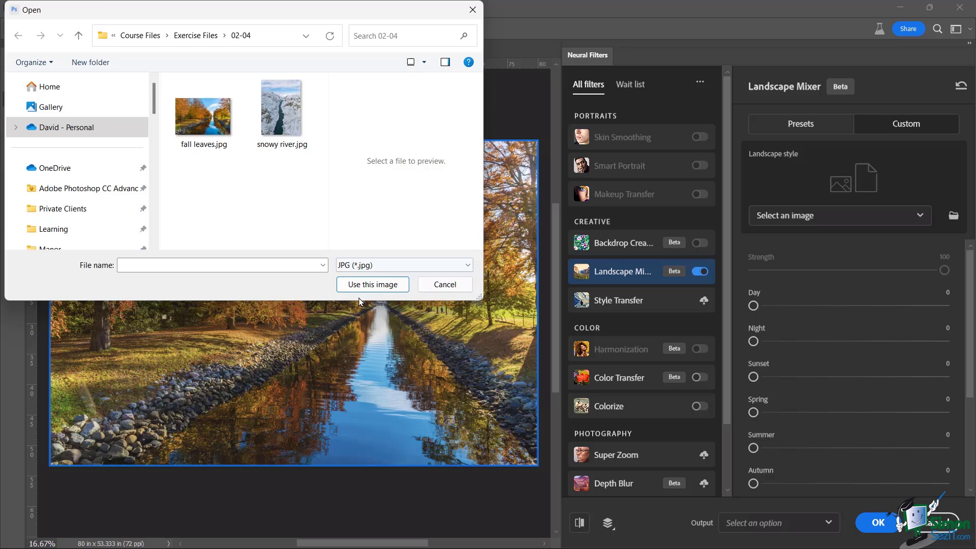
double_click(279, 108)
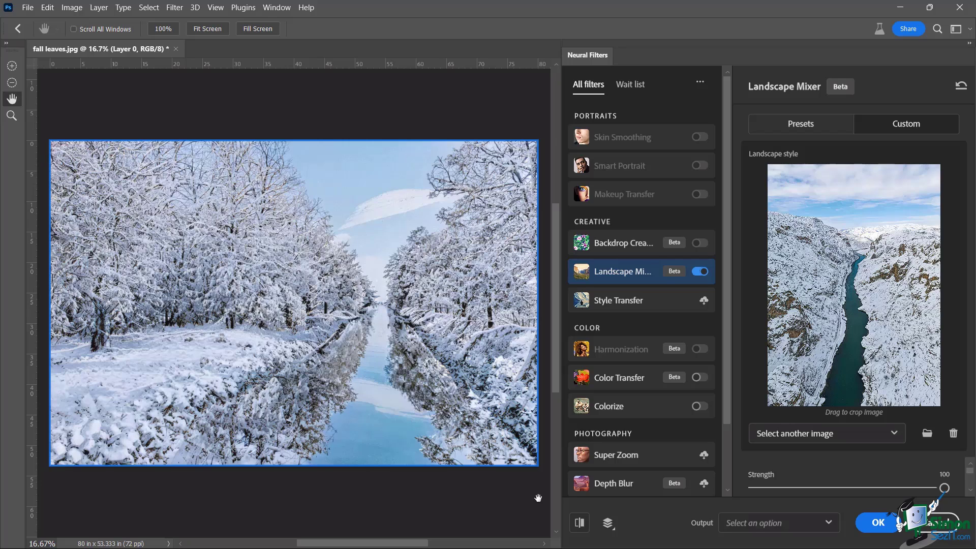
Set Output to Smart filter and apply the Neural Filters result with OK
left_click(754, 523)
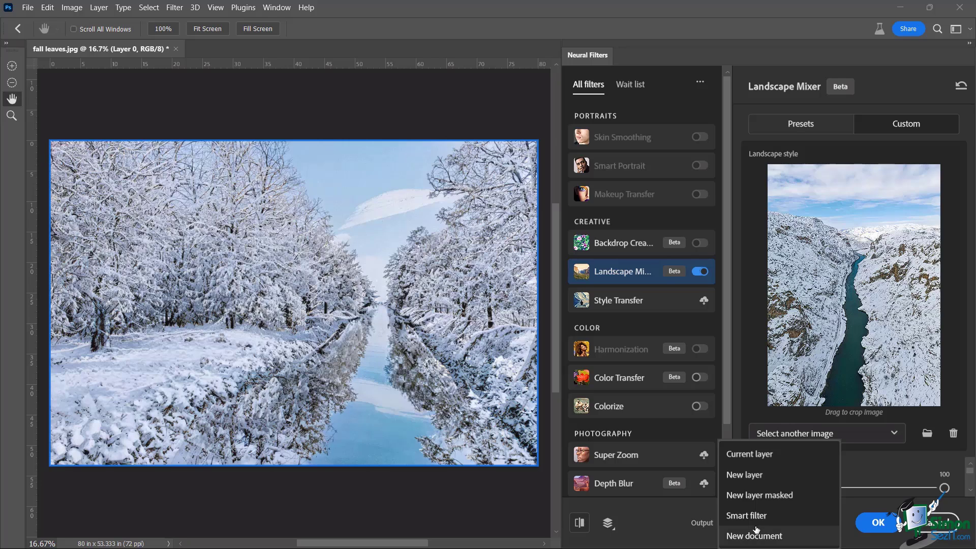
left_click(738, 517)
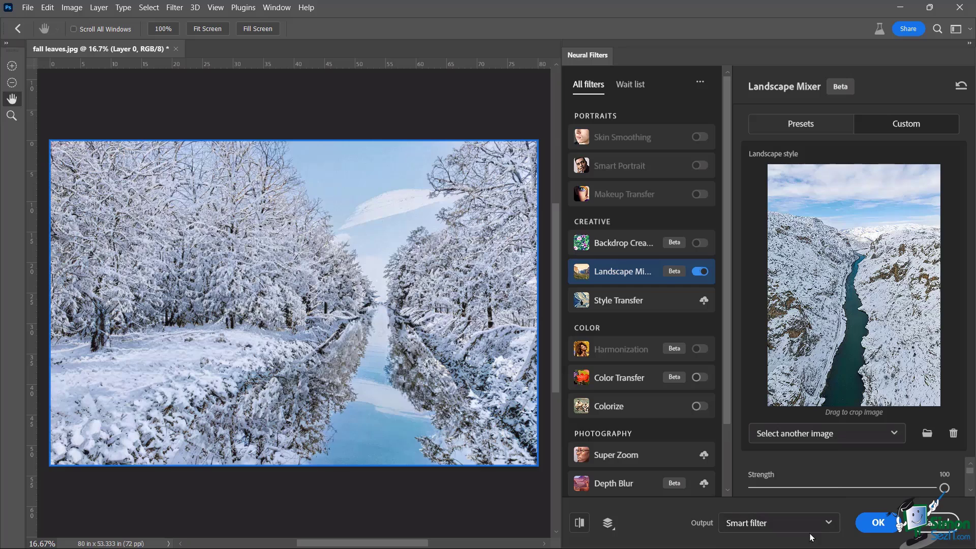
left_click(875, 524)
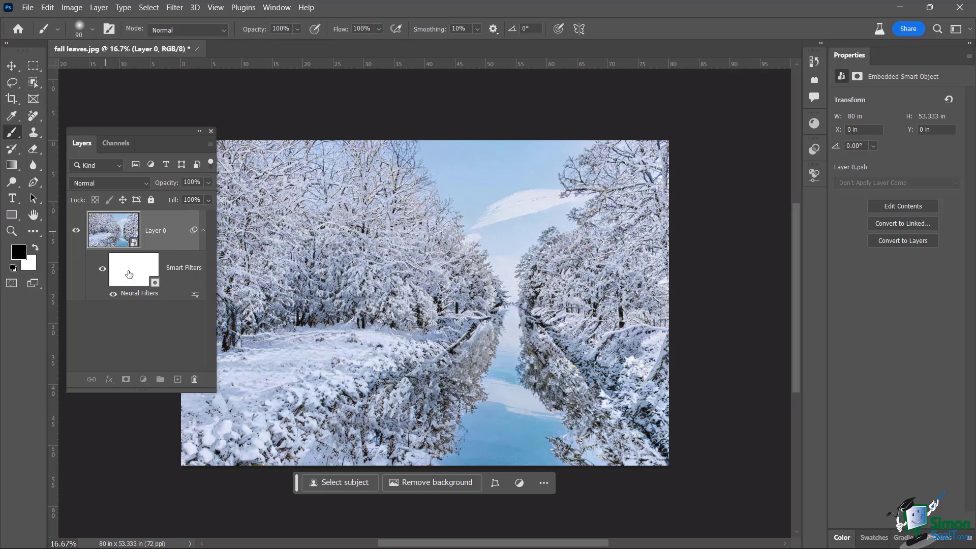
Paint the filter mask black to reveal orange bank reflections, then white to restore most snow
left_click(126, 275)
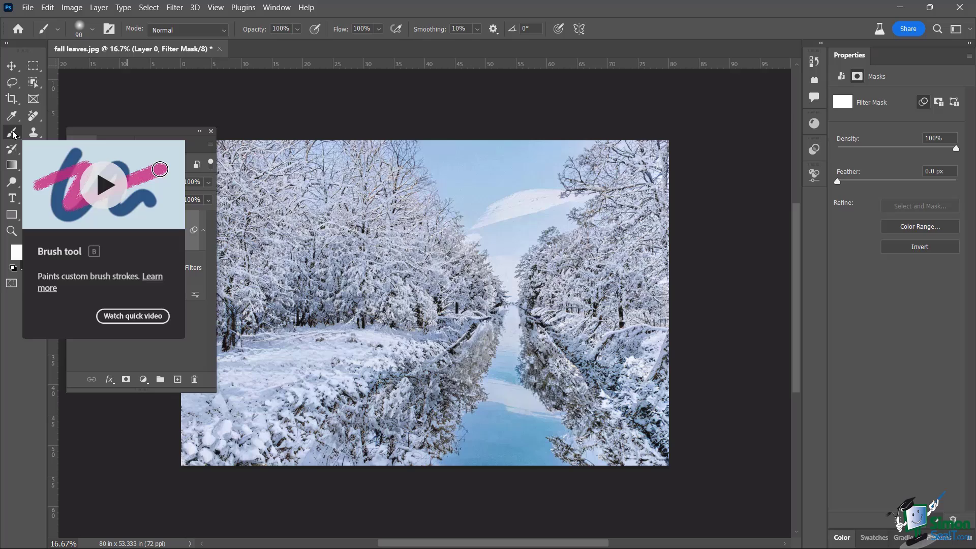
left_click(35, 248)
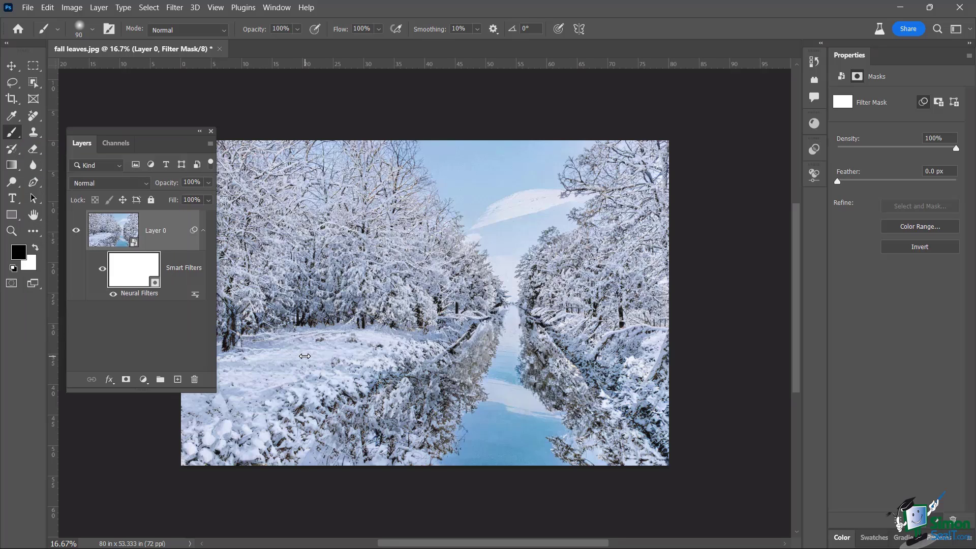
mouse_move(381, 425)
left_mouse_down()
mouse_move(413, 436)
mouse_move(443, 414)
mouse_move(469, 384)
mouse_move(483, 337)
mouse_move(442, 435)
mouse_move(388, 453)
mouse_move(397, 462)
left_mouse_up()
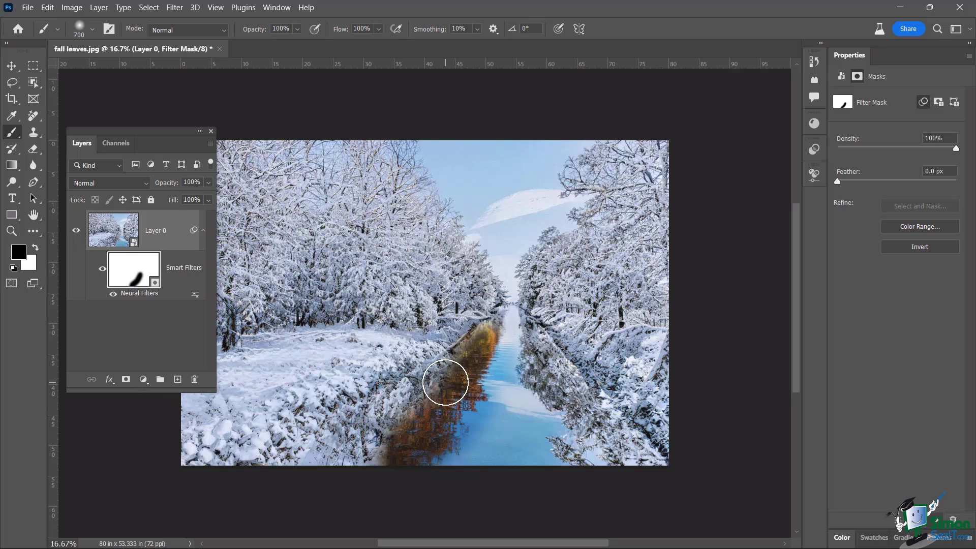
left_click_drag(445, 382, 419, 369)
left_click(35, 248)
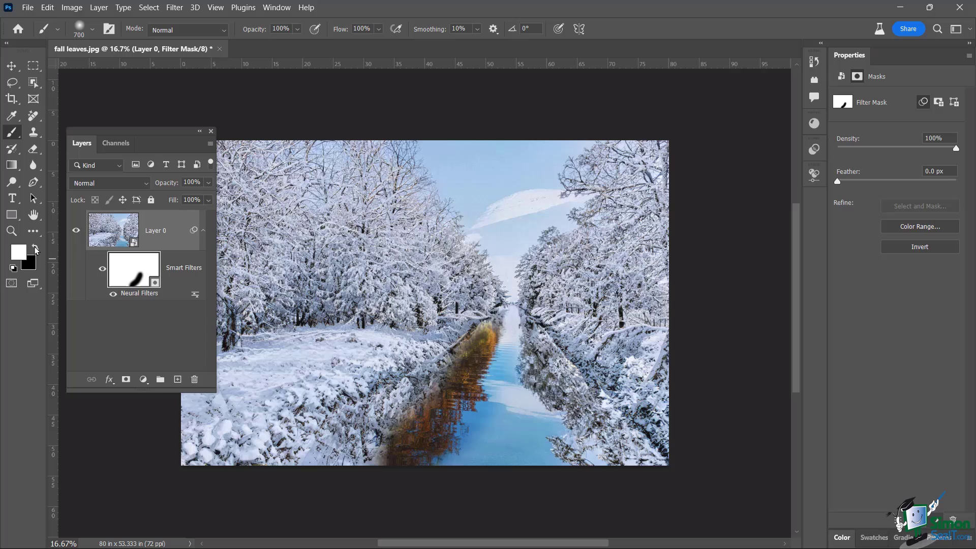
mouse_move(378, 440)
left_mouse_down()
mouse_move(400, 456)
mouse_move(491, 342)
mouse_move(476, 399)
mouse_move(405, 459)
mouse_move(439, 432)
left_mouse_up()
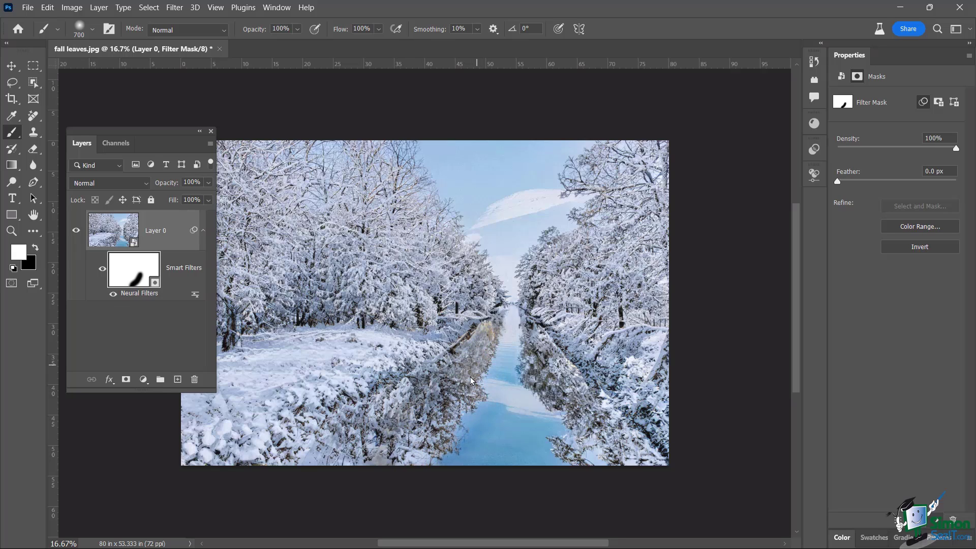
Cover the leftover reflection with snow, then reveal orange autumn trees along the top edges and lower-left reflection
left_click(404, 452)
left_click(36, 248)
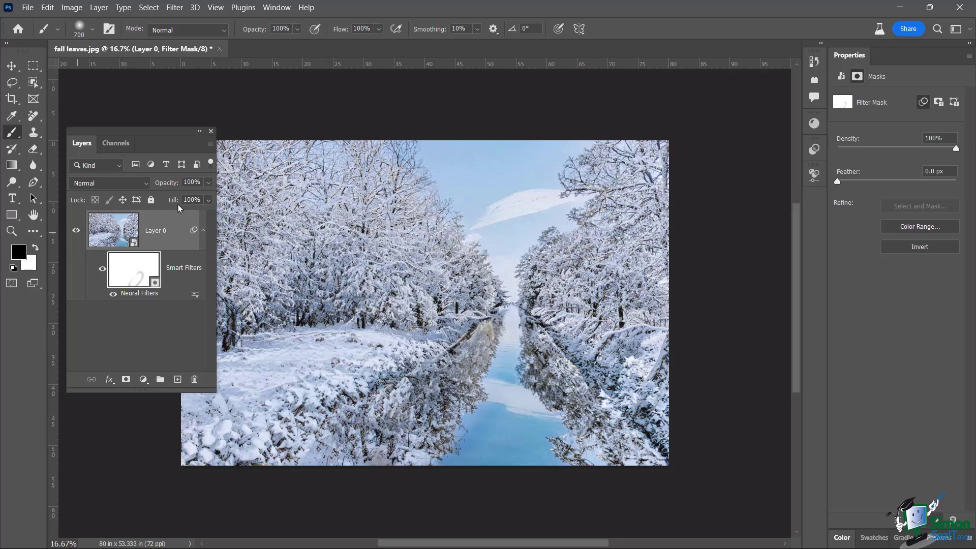
left_click(362, 135)
left_click_drag(341, 129, 218, 153)
left_click_drag(284, 141, 429, 138)
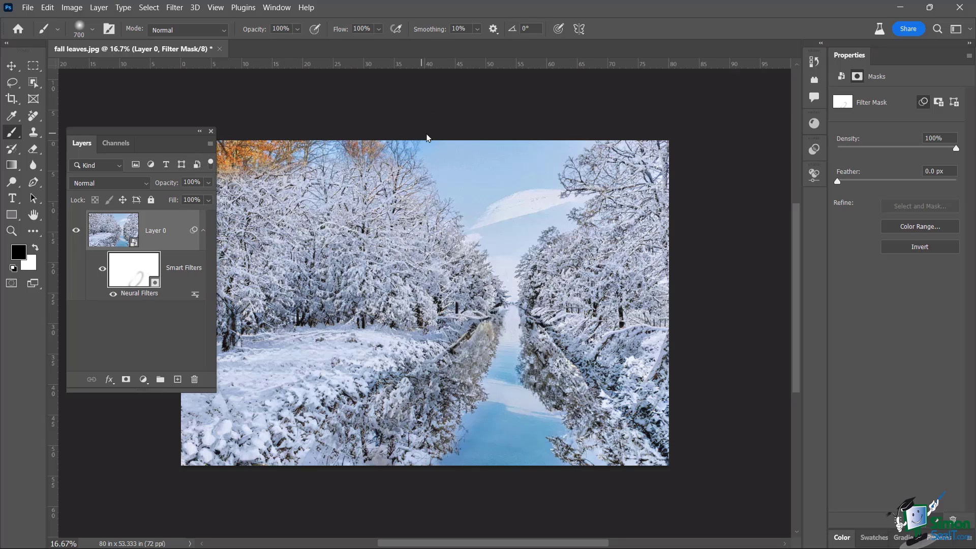
mouse_move(484, 411)
left_mouse_down()
mouse_move(462, 447)
mouse_move(427, 471)
left_mouse_up()
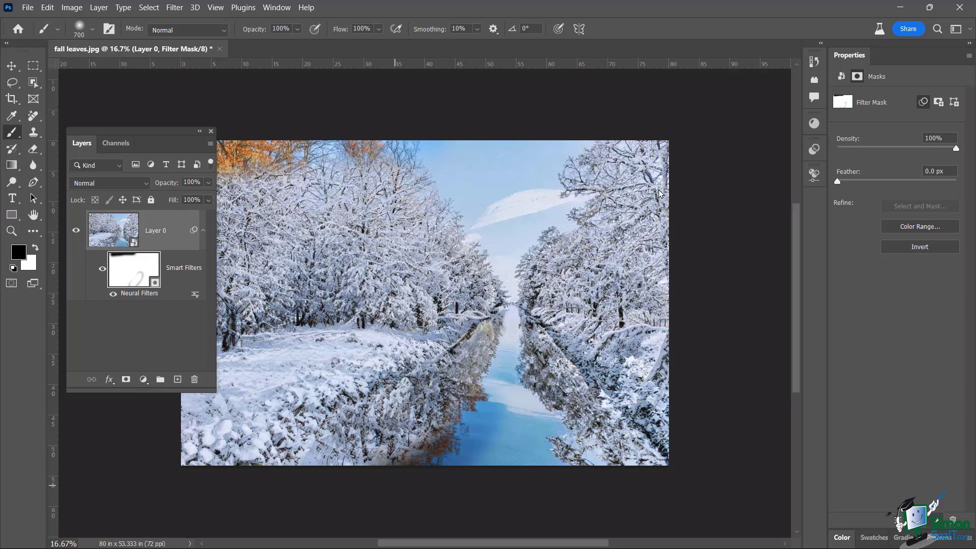
left_click_drag(594, 148, 675, 138)
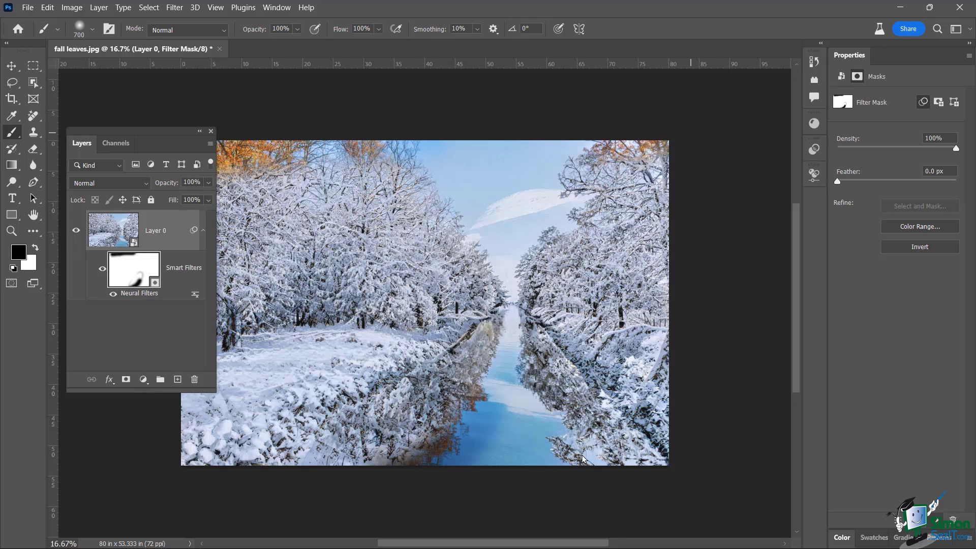
mouse_move(582, 460)
left_mouse_down()
mouse_move(553, 443)
mouse_move(510, 379)
mouse_move(506, 345)
left_mouse_up()
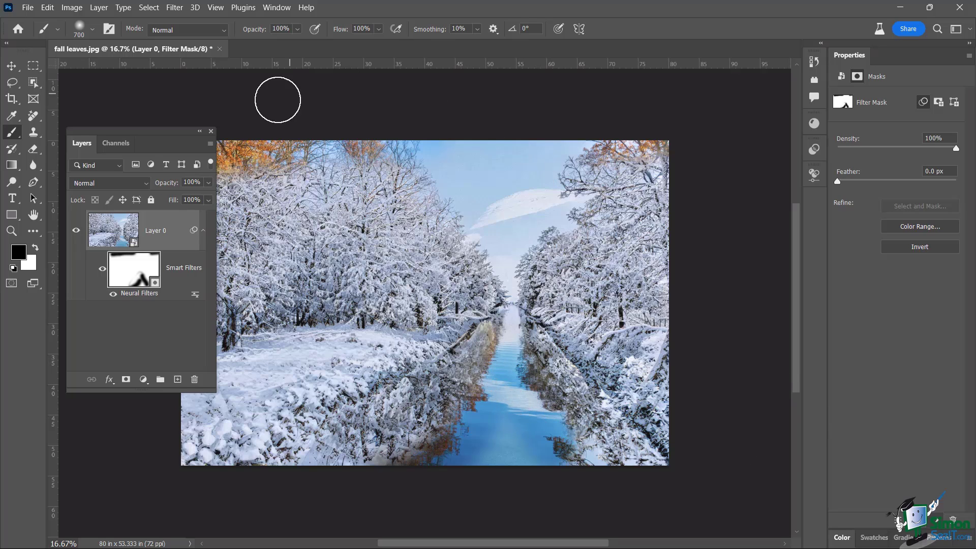
Lower the brush opacity to 46% and softly paint faint autumn colour along the top trees
left_click(298, 30)
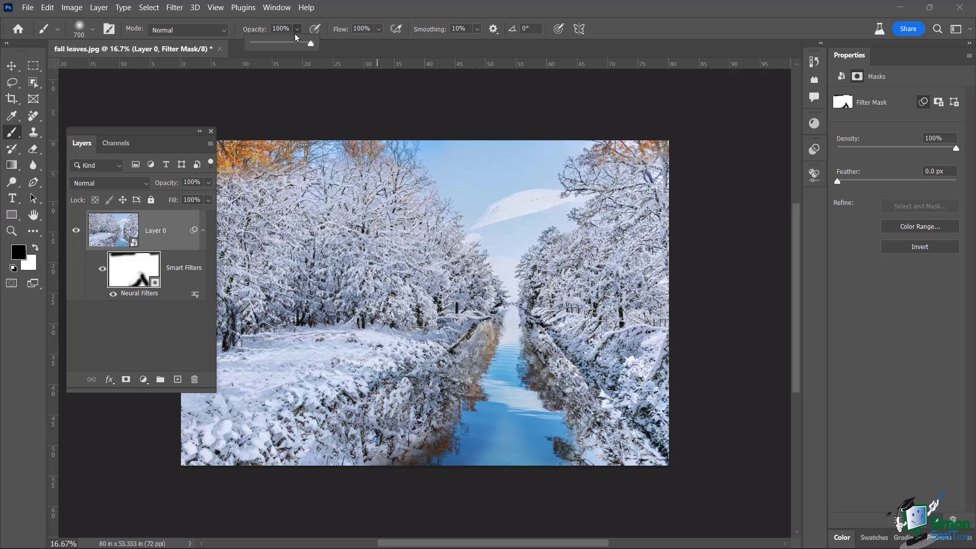
left_click_drag(308, 44, 279, 49)
mouse_move(270, 170)
left_mouse_down()
mouse_move(317, 156)
mouse_move(425, 152)
mouse_move(451, 186)
left_mouse_up()
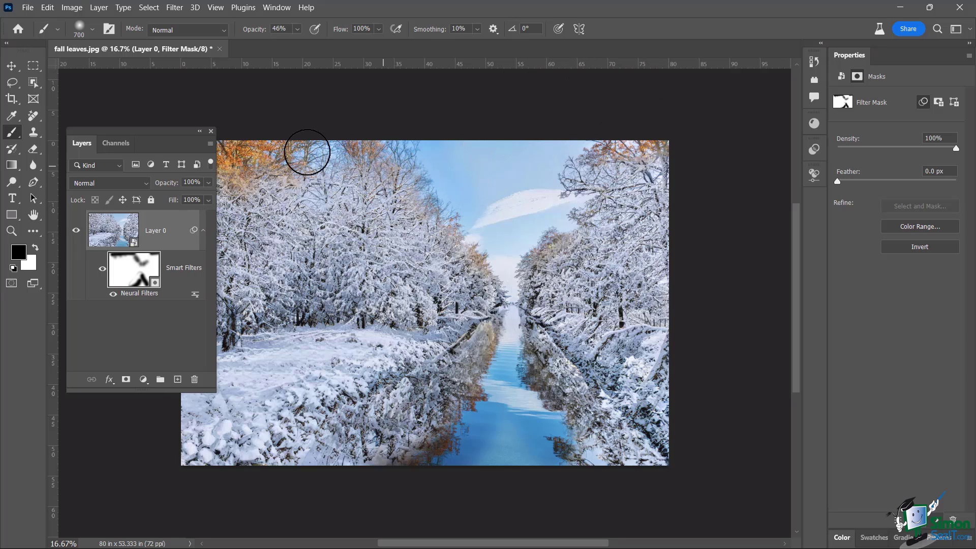
Mask out the sky streak at the top right of the filter mask
left_click(36, 247)
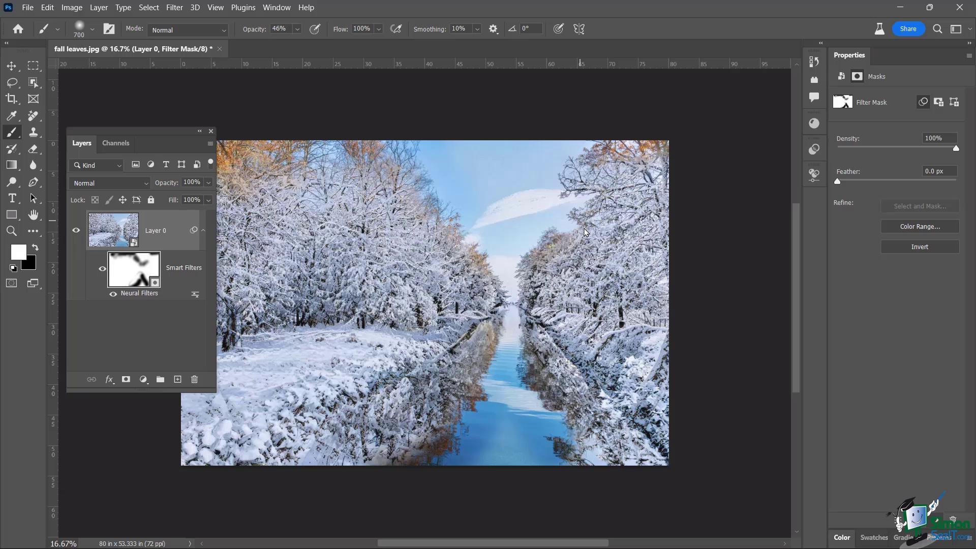
left_click(36, 247)
left_click(565, 204)
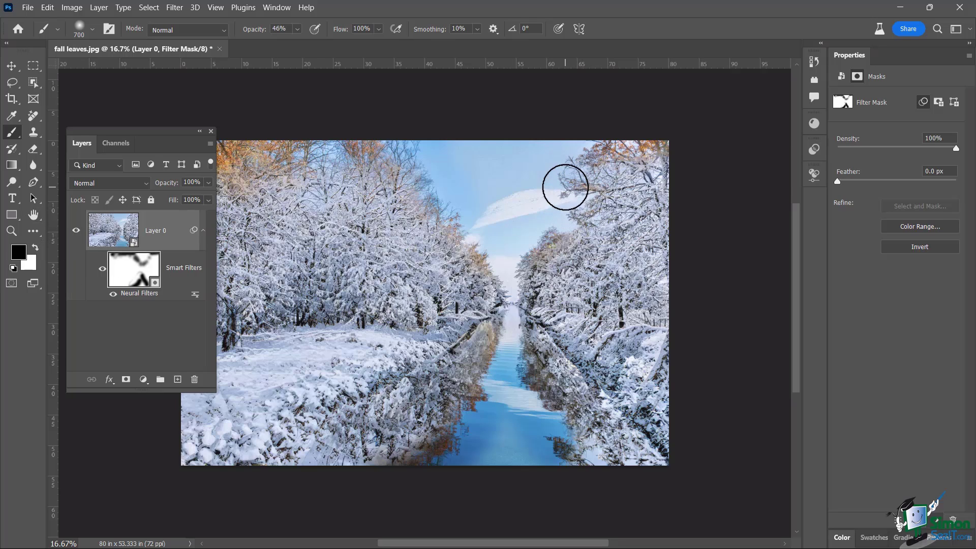